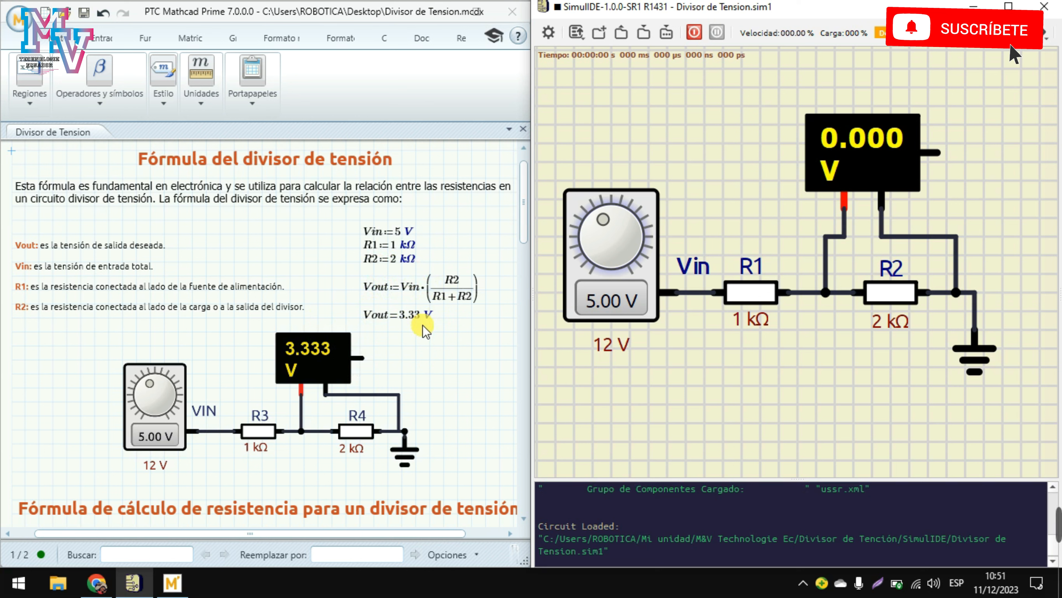
Step: Run the SimulIDE divider simulation (meter 3.333 V), then change worksheet R2 from 2 kΩ to 4 kΩ
{"action": "left_click", "coordinate": [695, 33]}
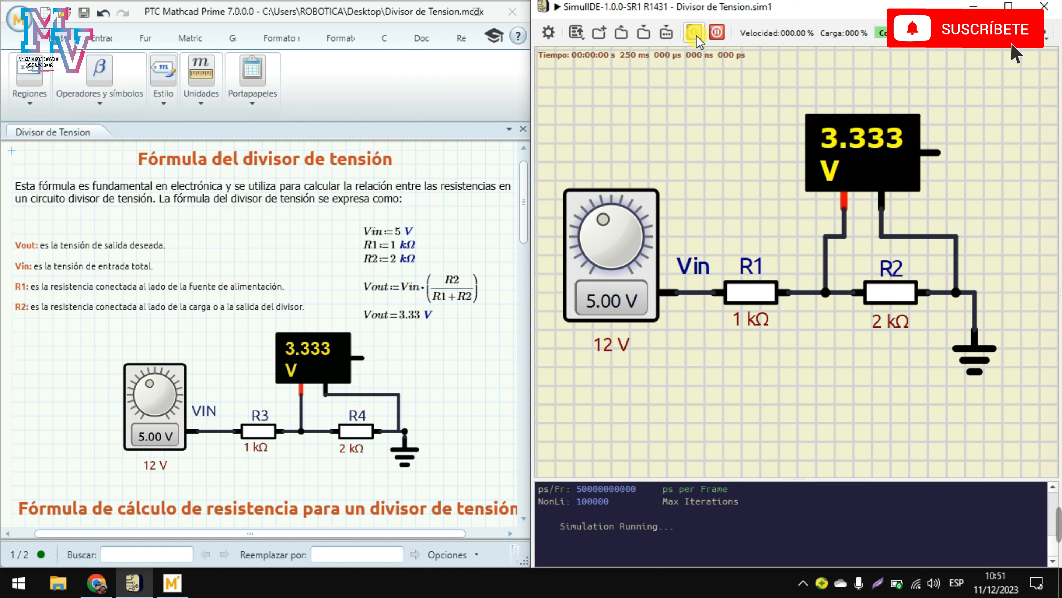
{"action": "left_click", "coordinate": [444, 319]}
{"action": "left_click", "coordinate": [393, 254]}
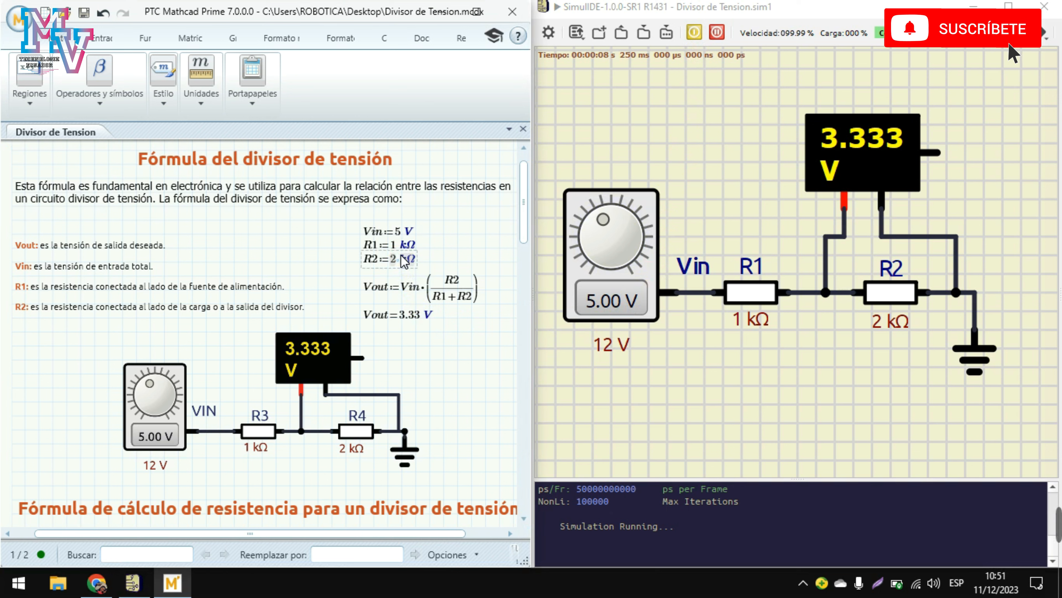
{"action": "left_click", "coordinate": [395, 257]}
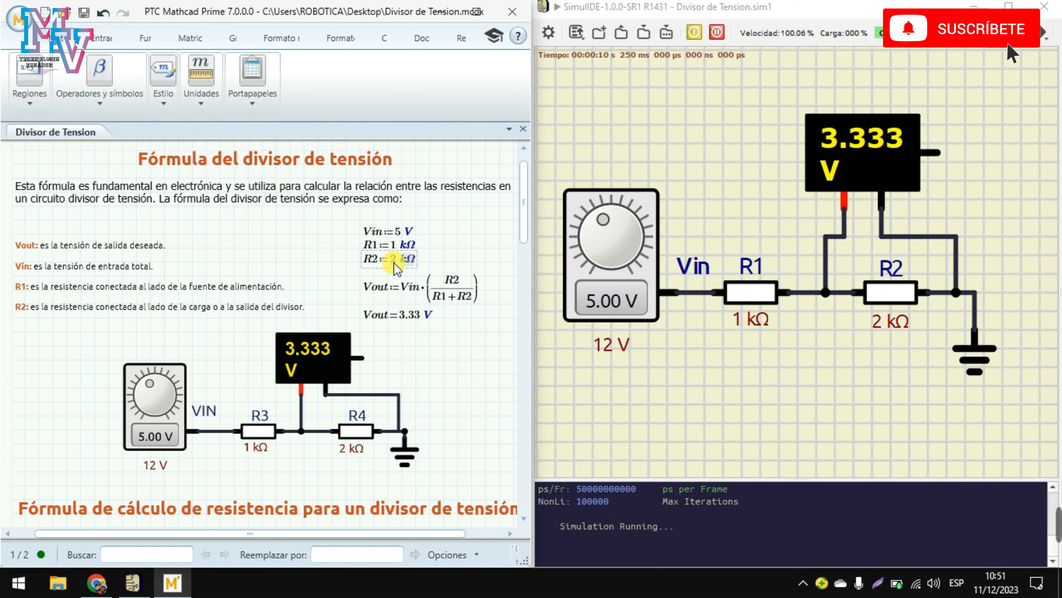
{"action": "key", "text": "BackSpace"}
{"action": "type", "text": "4"}
{"action": "left_click", "coordinate": [445, 262]}
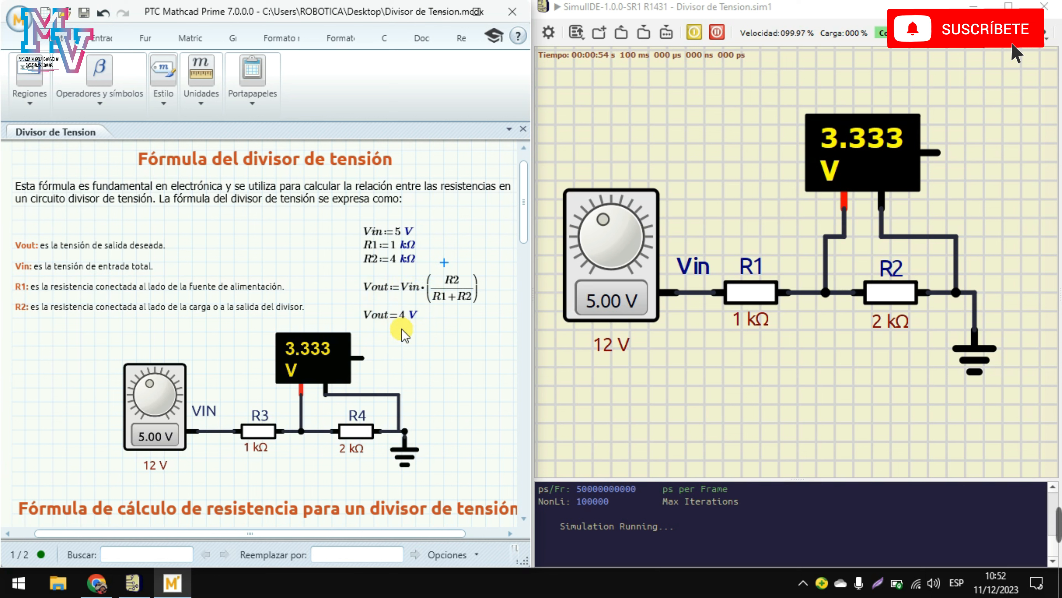
Step: Set SimulIDE resistor R2's Resistencia to 4 kΩ, bringing the voltmeter to 4.000 V
{"action": "left_click", "coordinate": [899, 290]}
{"action": "right_click", "coordinate": [898, 290]}
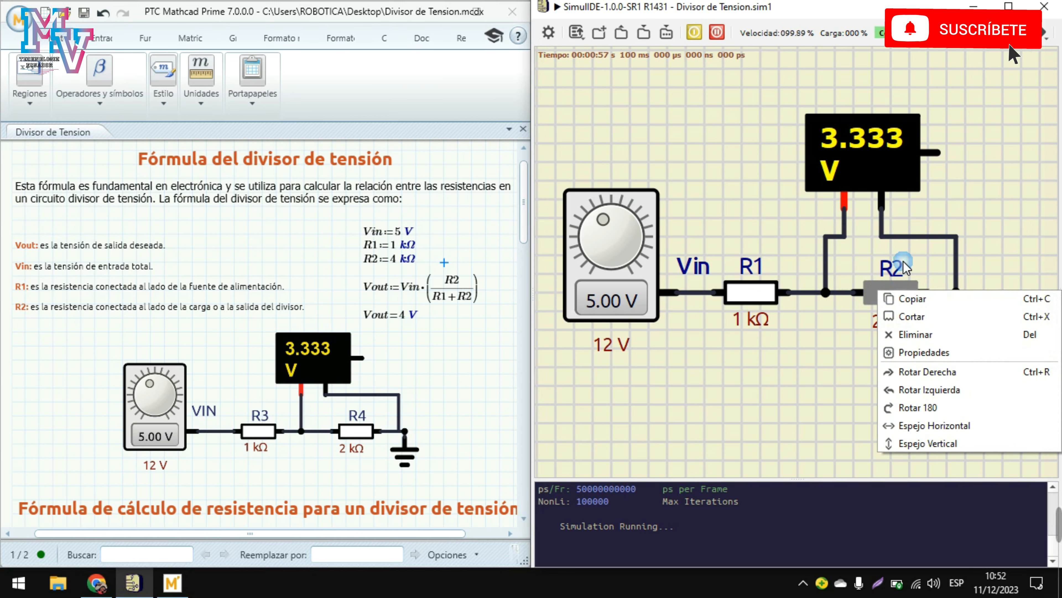
{"action": "left_click", "coordinate": [945, 354]}
{"action": "left_click", "coordinate": [823, 331]}
{"action": "key", "text": "BackSpace"}
{"action": "type", "text": "4"}
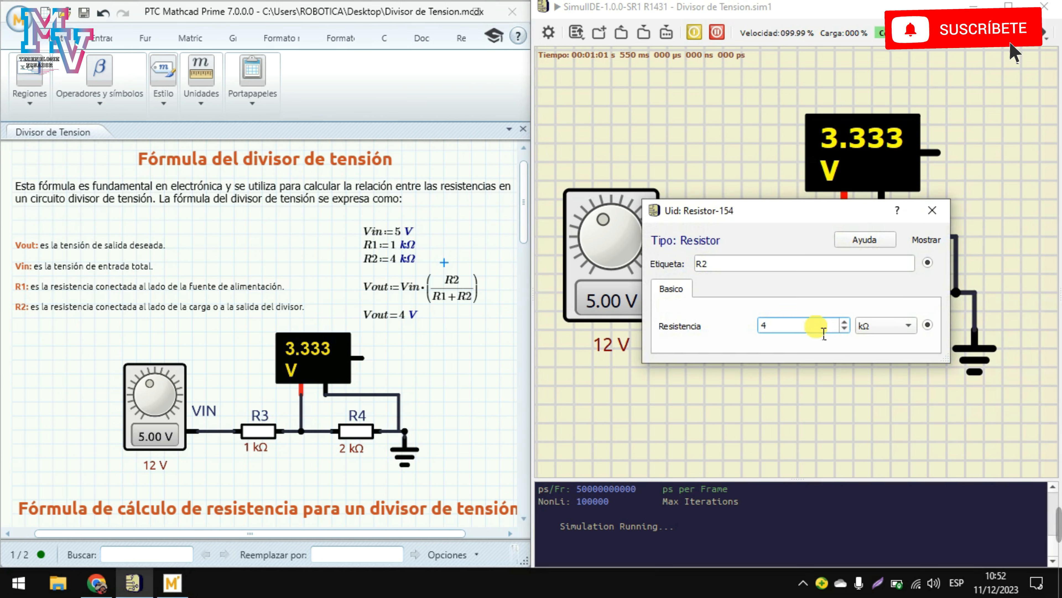
{"action": "left_click", "coordinate": [932, 211]}
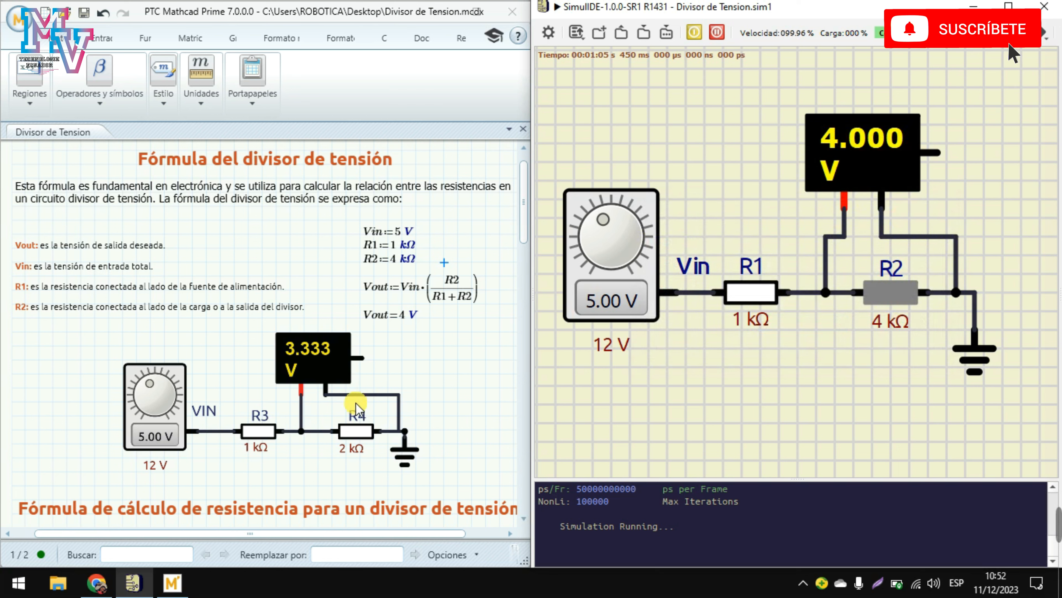
Step: Change worksheet R1 from 1 to 330 kΩ and R2 from 4 to 1 kΩ, giving Vout = 0.02 V
{"action": "left_click", "coordinate": [383, 422]}
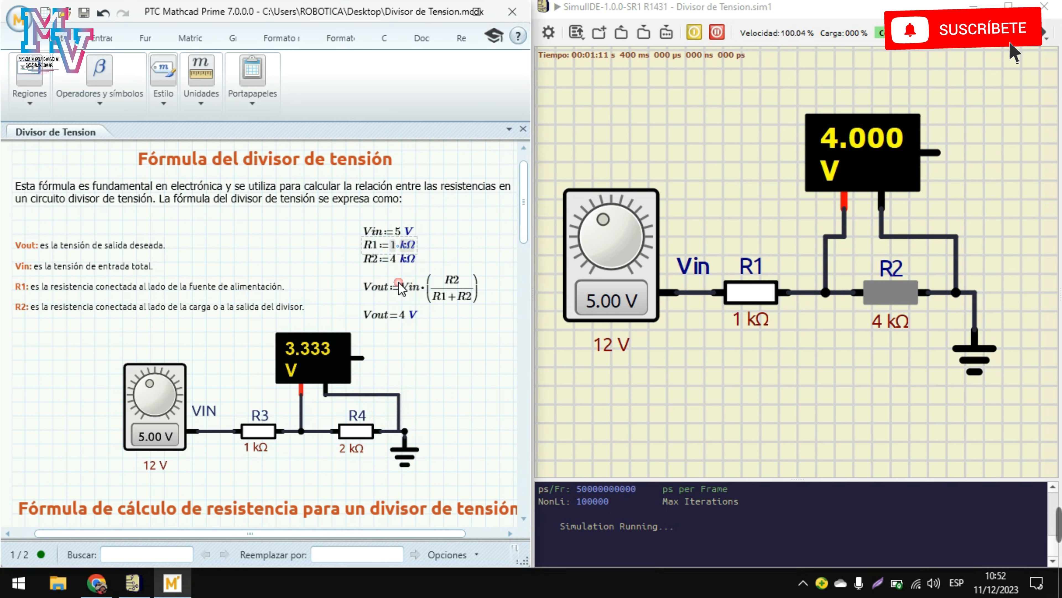
{"action": "key", "text": "BackSpace"}
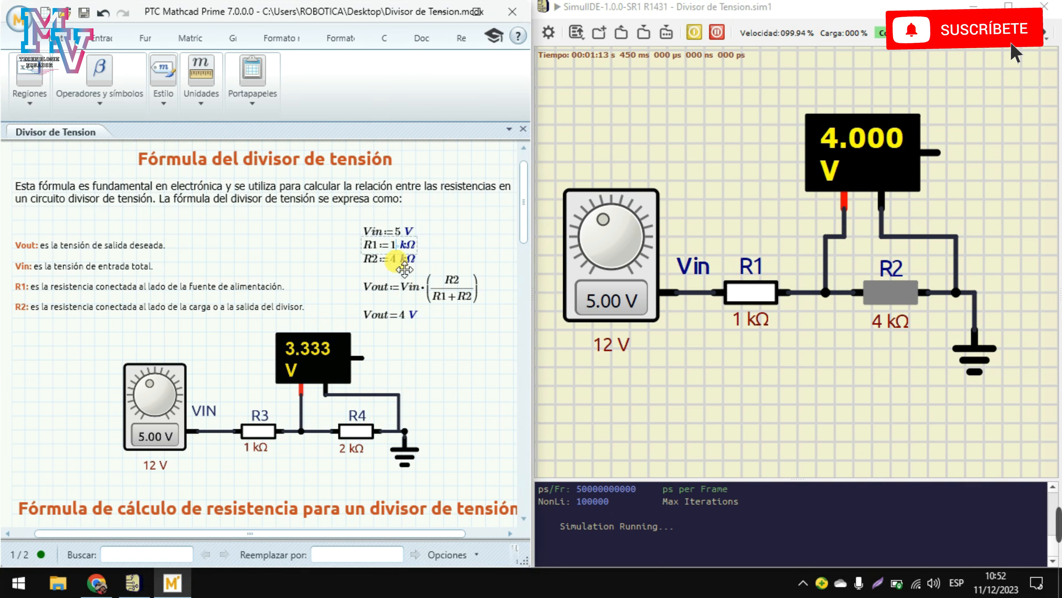
{"action": "type", "text": "330·"}
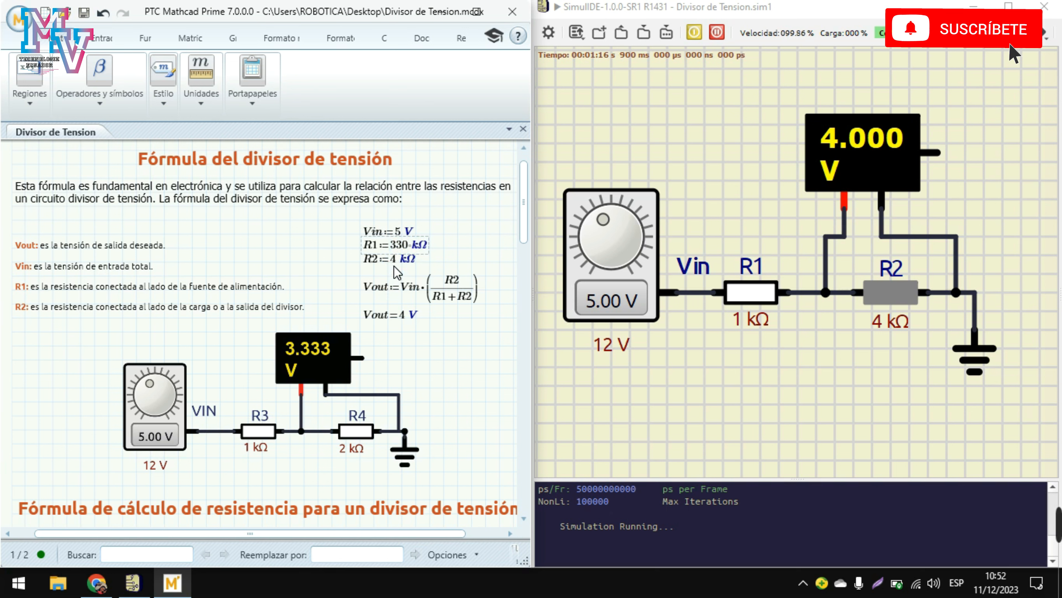
{"action": "left_click", "coordinate": [395, 267]}
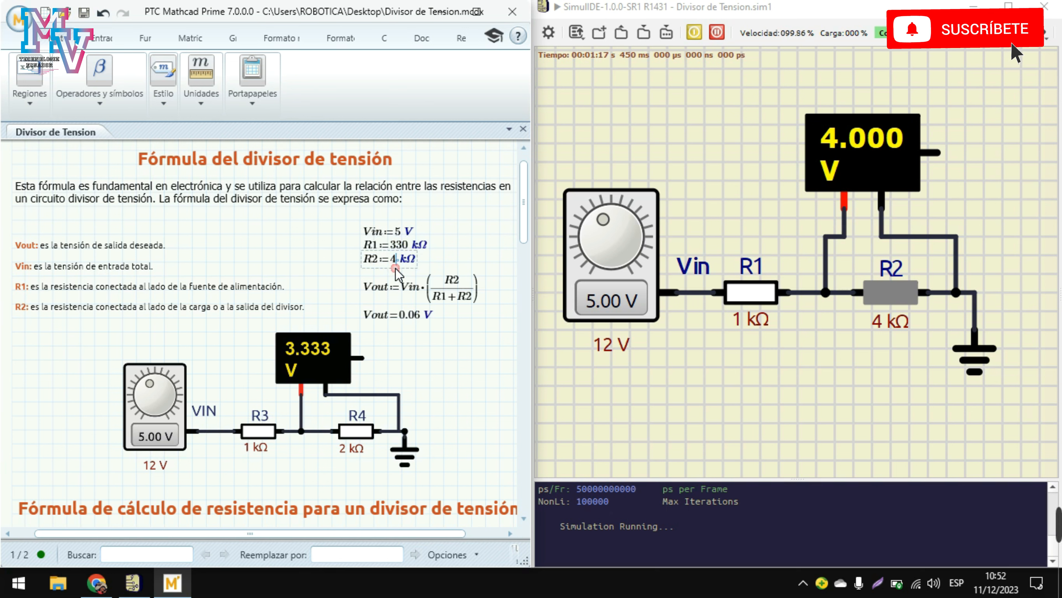
{"action": "key", "text": "BackSpace"}
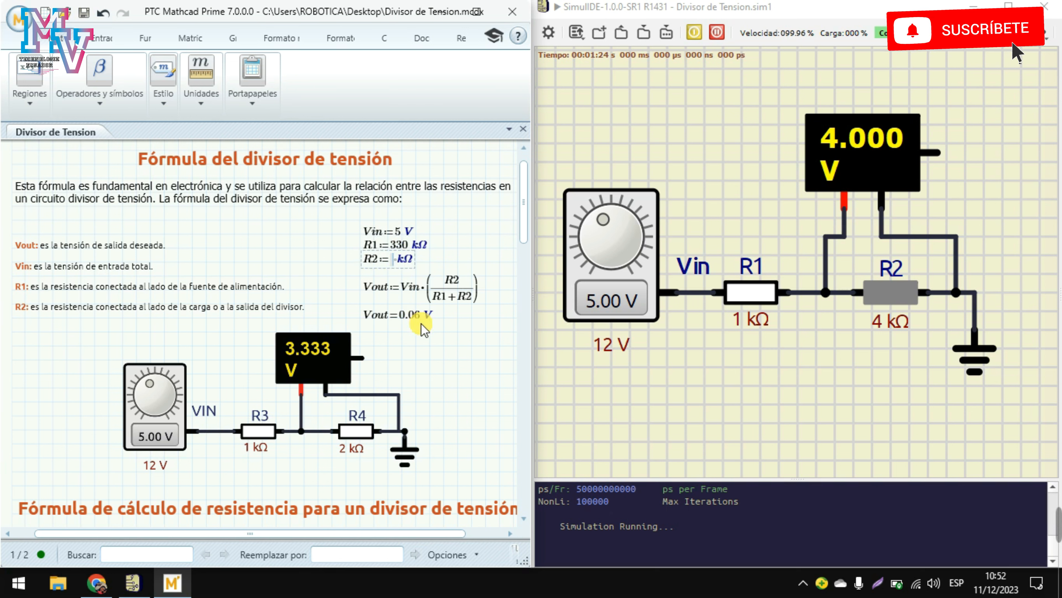
{"action": "type", "text": "1"}
{"action": "left_click", "coordinate": [421, 323]}
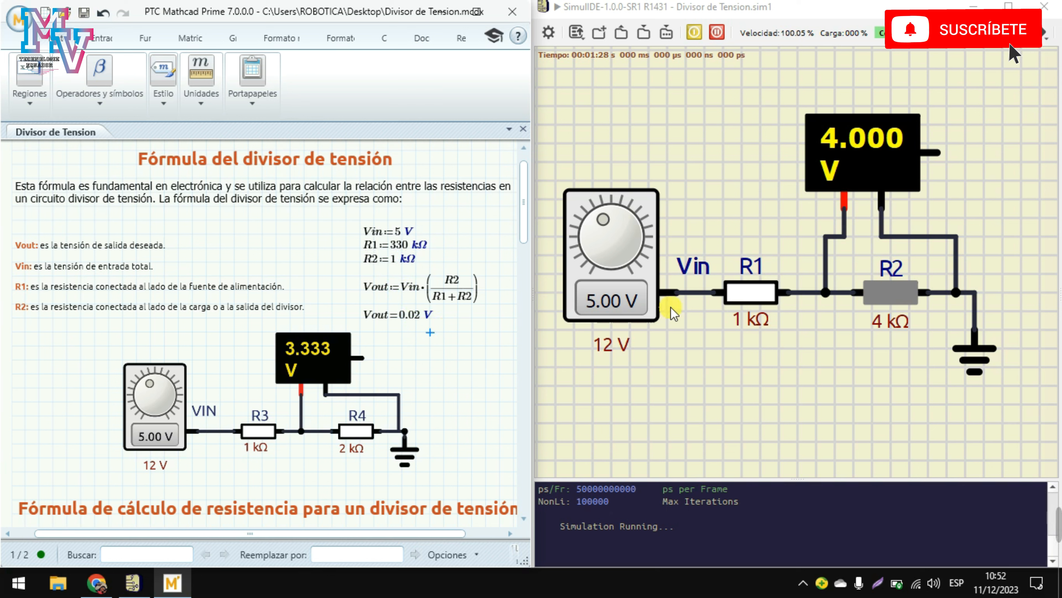
Step: Set SimulIDE resistor R1's Resistencia to 330 Ω, so the meter reads 3.759 V
{"action": "left_click", "coordinate": [760, 294]}
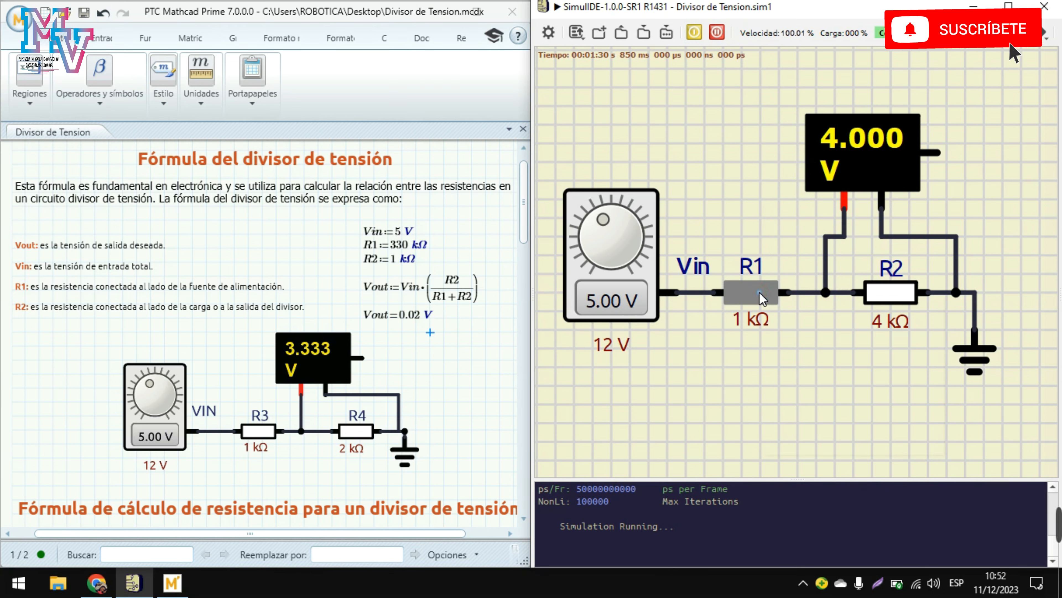
{"action": "right_click", "coordinate": [760, 294]}
{"action": "left_click", "coordinate": [793, 356]}
{"action": "double_click", "coordinate": [800, 333]}
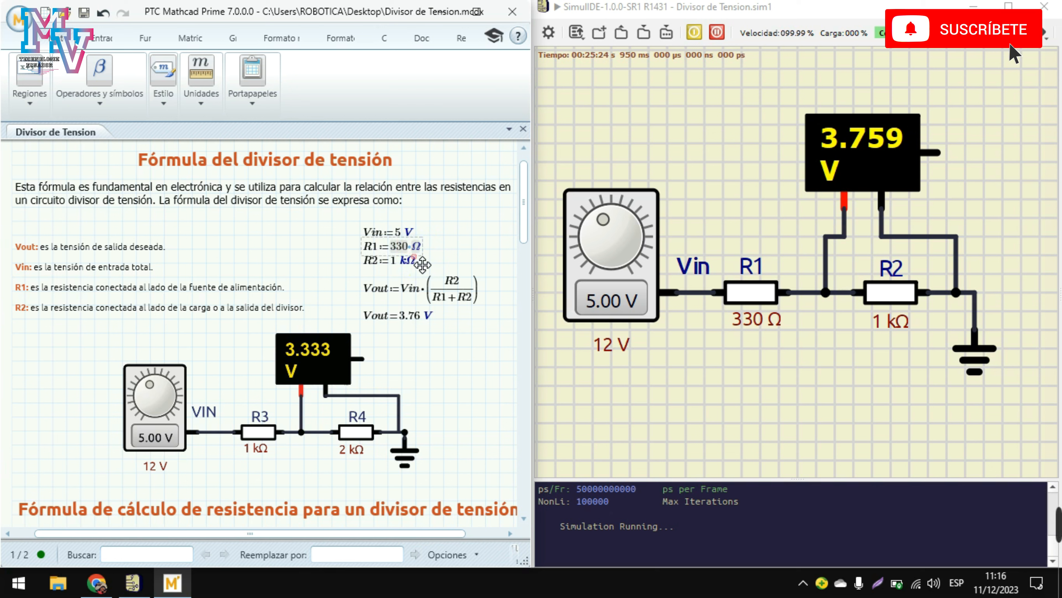
Step: Make the worksheet's R1 330 Ω so Vout recalculates to 3.76 V
{"action": "left_click", "coordinate": [414, 250]}
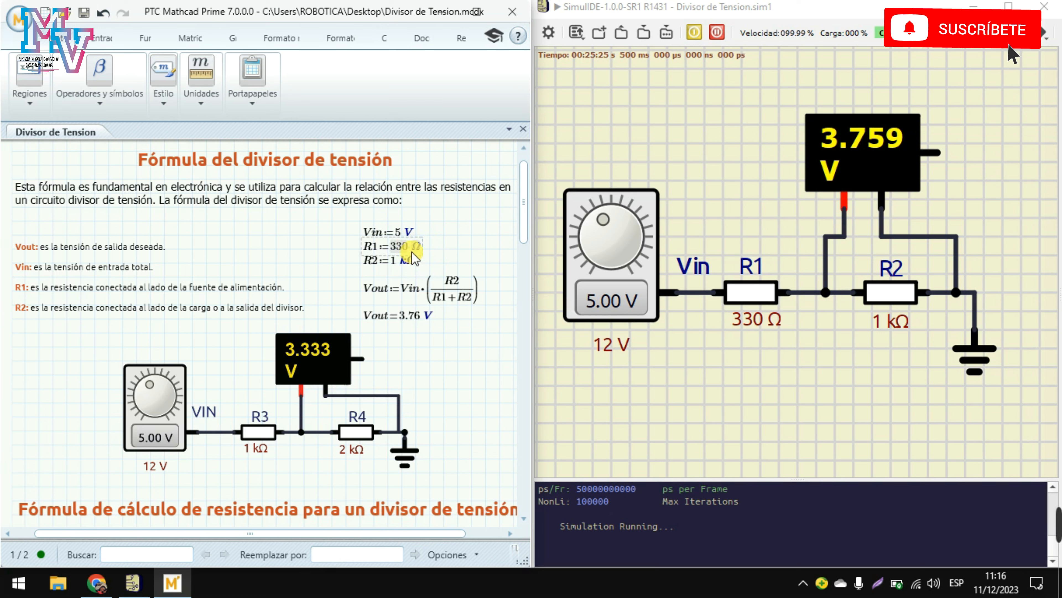
{"action": "type", "text": "k"}
{"action": "key", "text": "BackSpace"}
{"action": "left_click", "coordinate": [429, 267]}
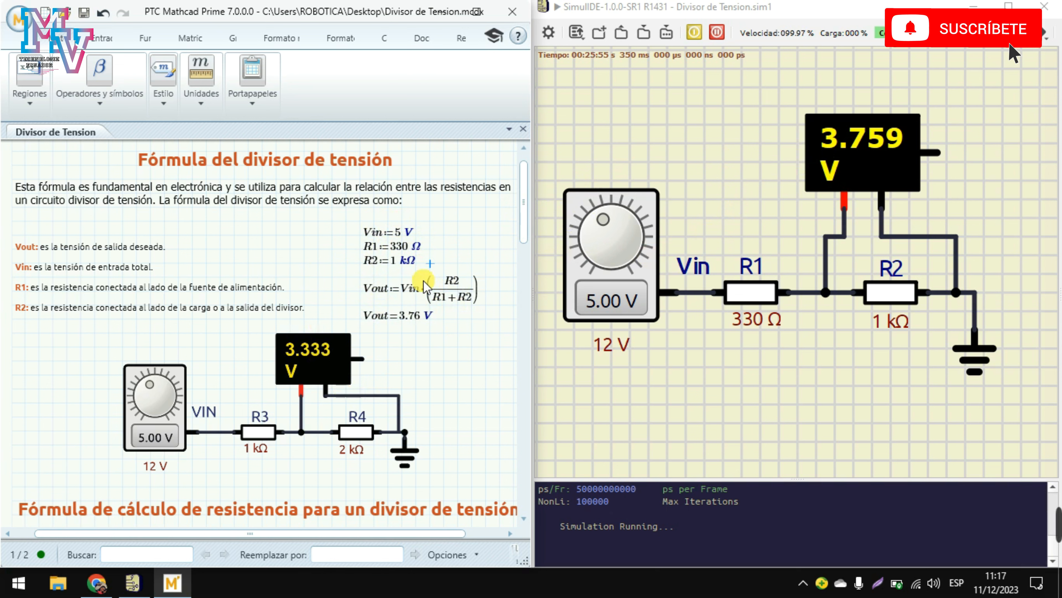
Step: Scroll down to the divider resistance-formula section showing R4 = 198 Ω for 4.5 V out
{"action": "scroll", "coordinate": [421, 295], "scroll_direction": "down", "scroll_amount": 3}
{"action": "scroll", "coordinate": [419, 293], "scroll_direction": "down", "scroll_amount": 10}
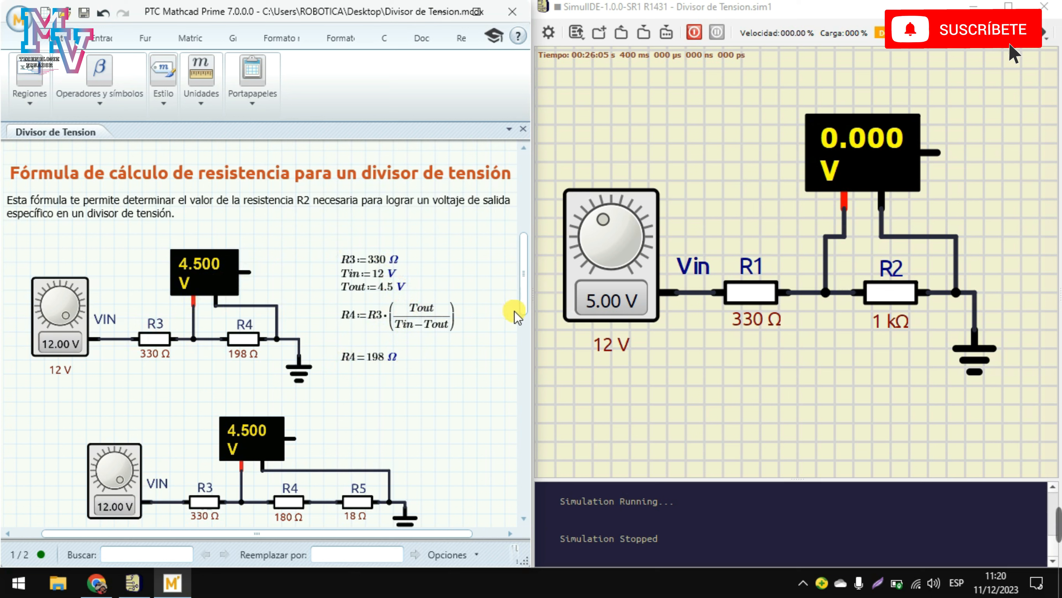
Step: Set SimulIDE's R2 to 198 Ω and restart the simulation, meter reading 1.875 V
{"action": "double_click", "coordinate": [899, 322]}
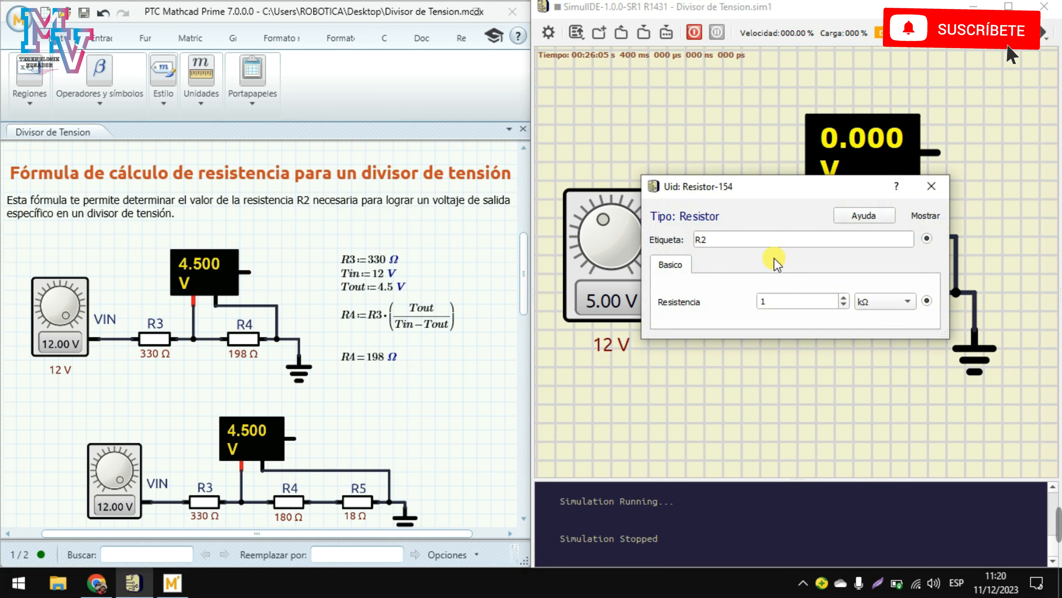
{"action": "double_click", "coordinate": [782, 308]}
{"action": "type", "text": "198"}
{"action": "left_click", "coordinate": [901, 305]}
{"action": "left_click", "coordinate": [889, 286]}
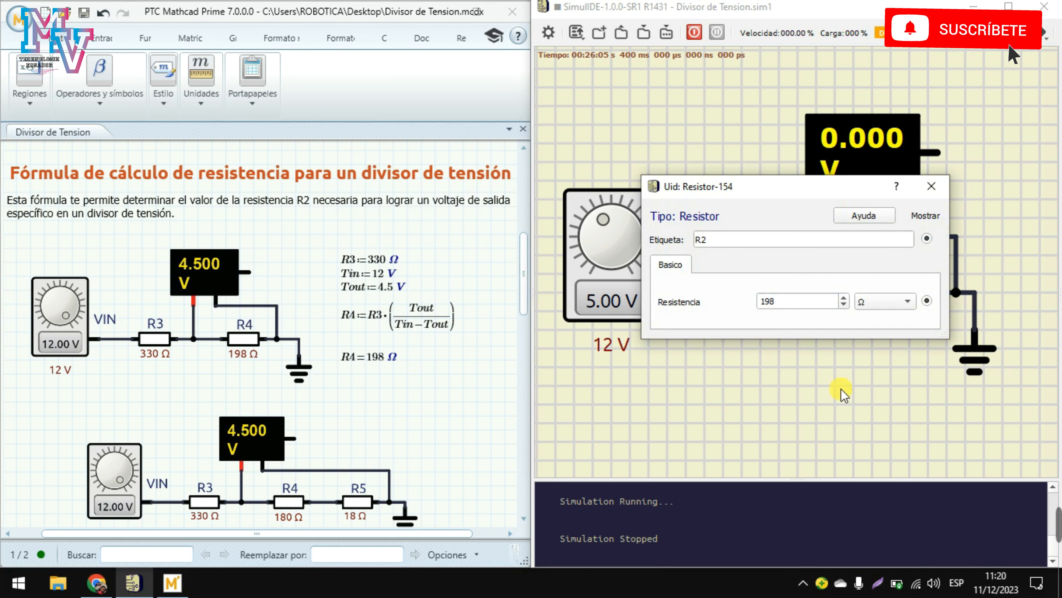
{"action": "left_click", "coordinate": [932, 186]}
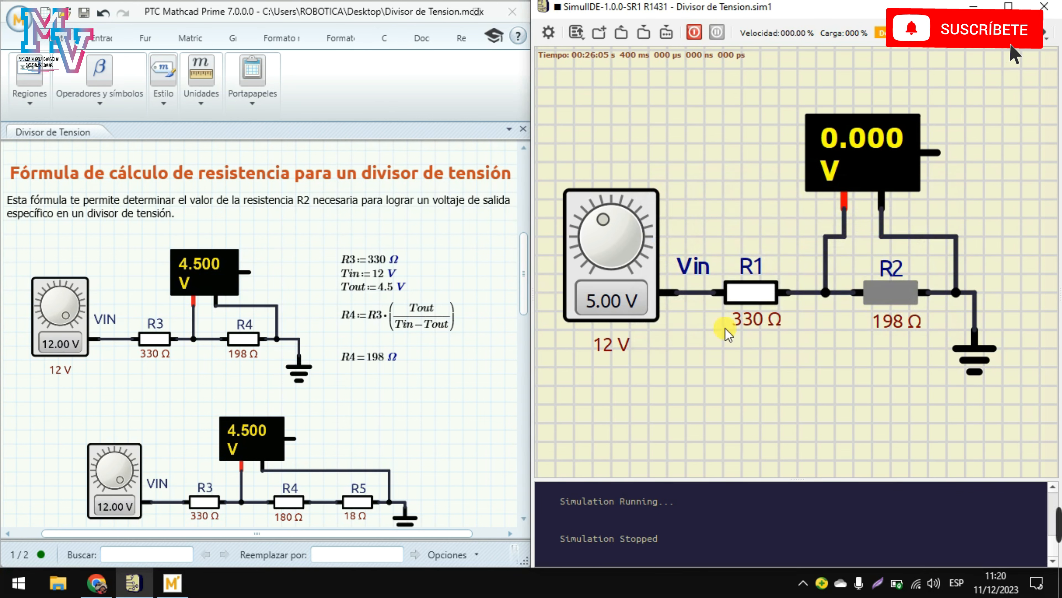
{"action": "left_click", "coordinate": [695, 32]}
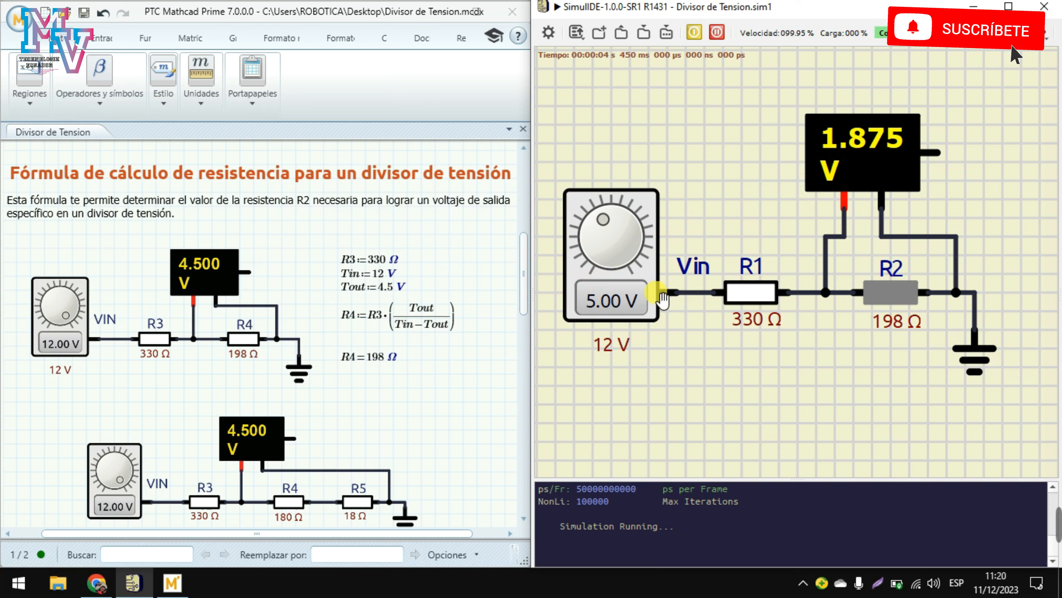
Step: Raise the SimulIDE source to 12.00 V (meter 4.500 V) and set worksheet Tout to 3.7 V
{"action": "left_click_drag", "start_coordinate": [607, 228], "coordinate": [615, 290]}
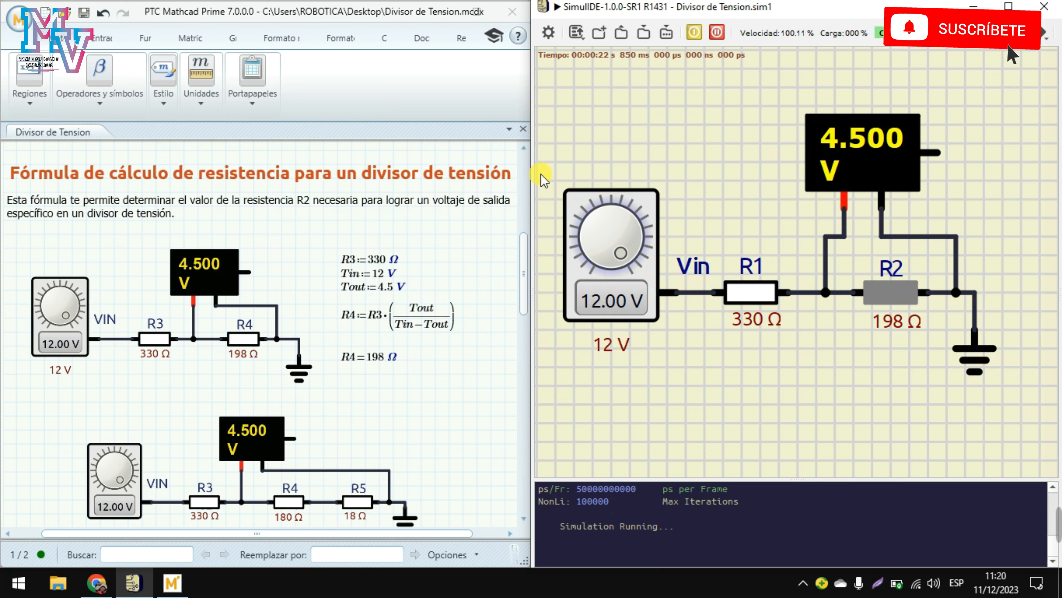
{"action": "left_click", "coordinate": [393, 289]}
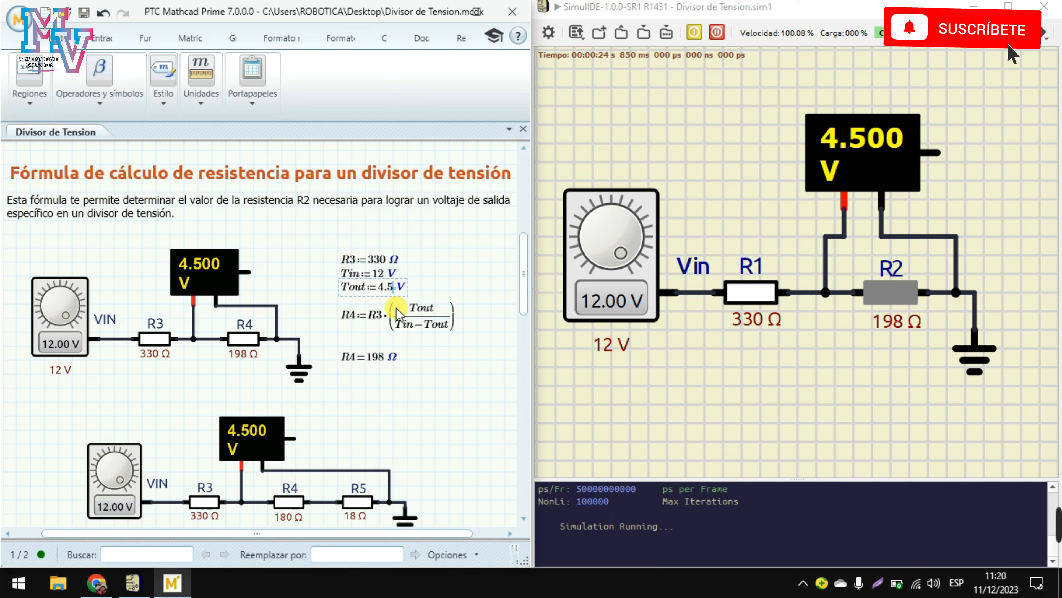
{"action": "key", "text": "BackSpace"}
{"action": "key", "text": "BackSpace"}
{"action": "key", "text": "BackSpace"}
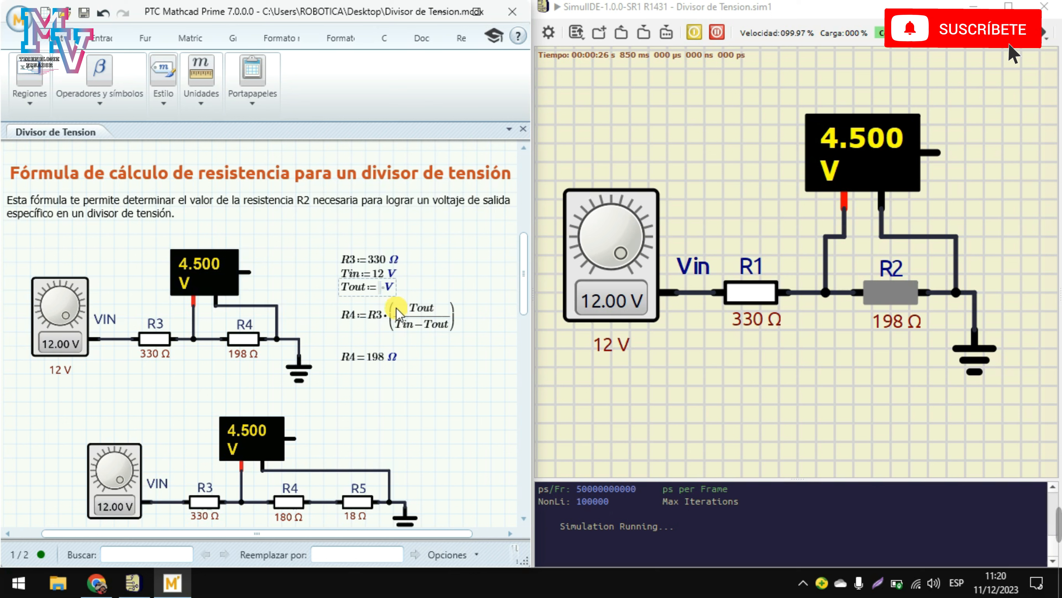
{"action": "type", "text": "3.7"}
{"action": "left_click", "coordinate": [436, 289]}
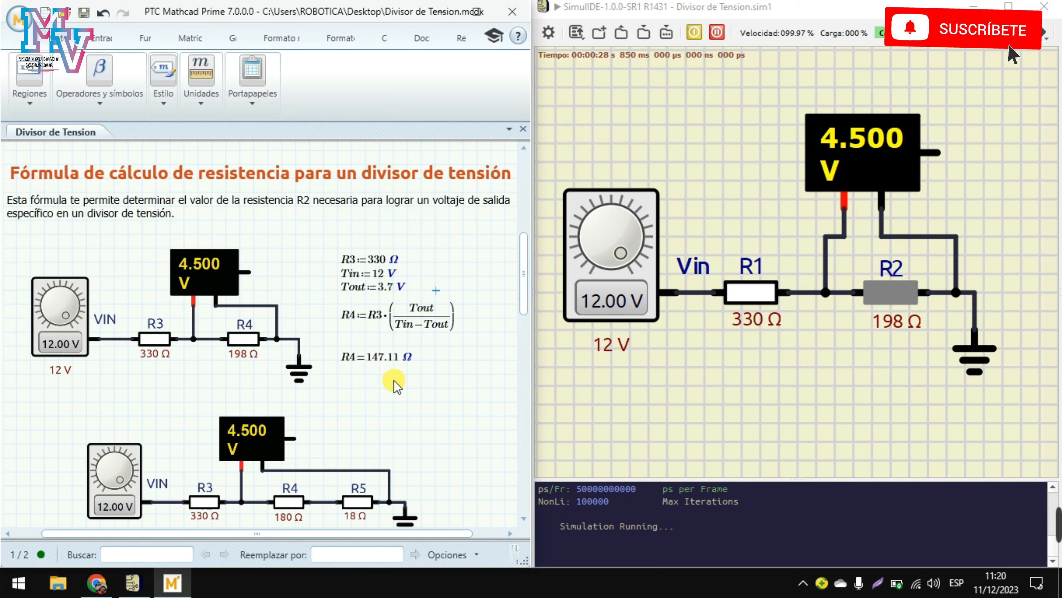